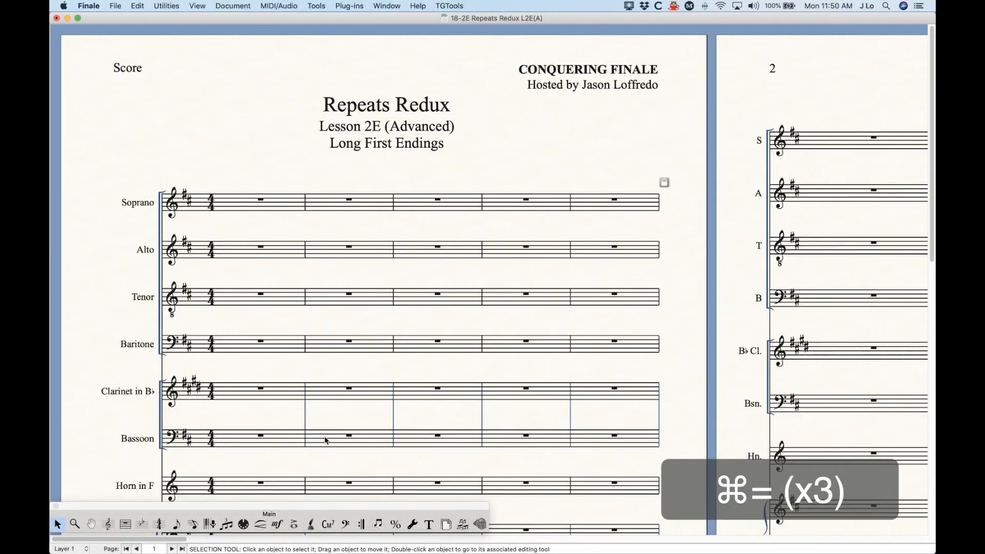
Create a first ending over measures 2–4 with a backward repeat, plus a second ending at measure 5.
scroll(317, 436, right, 1)
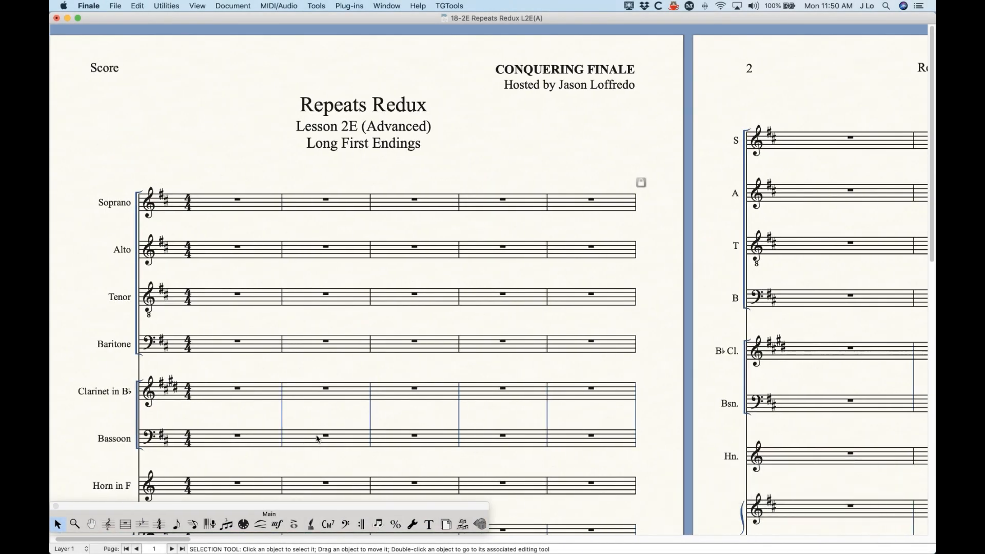
click(361, 524)
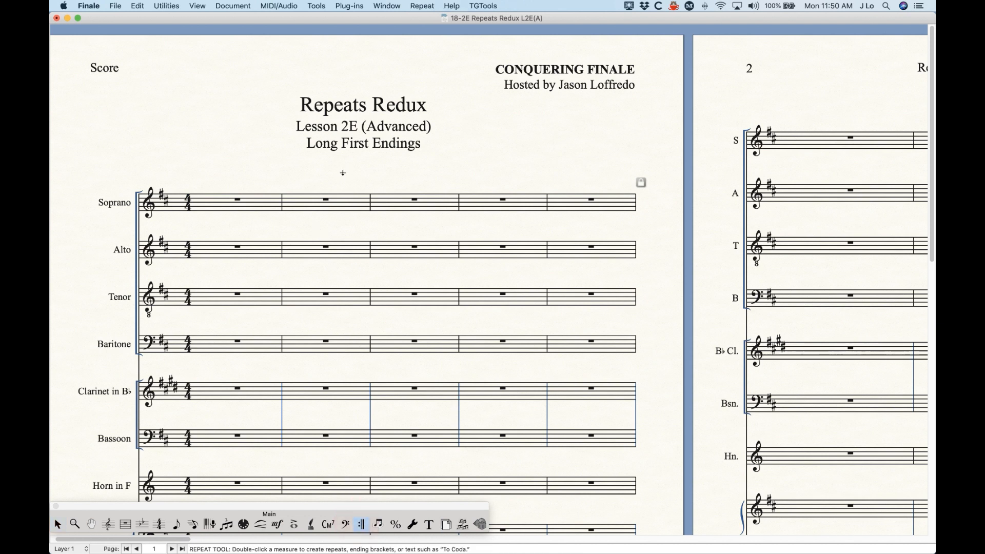
click(326, 202)
shift+click(490, 203)
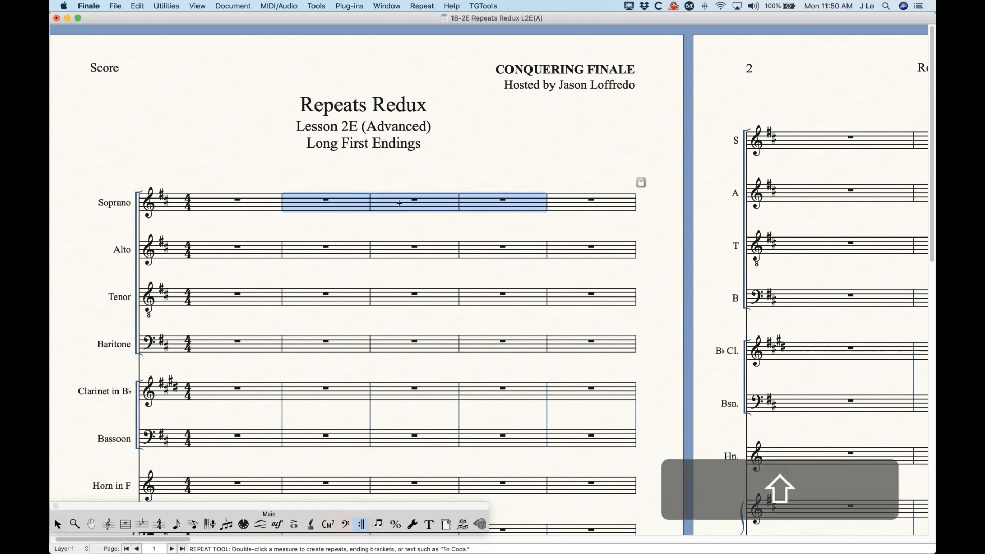
right_click(338, 211)
click(382, 232)
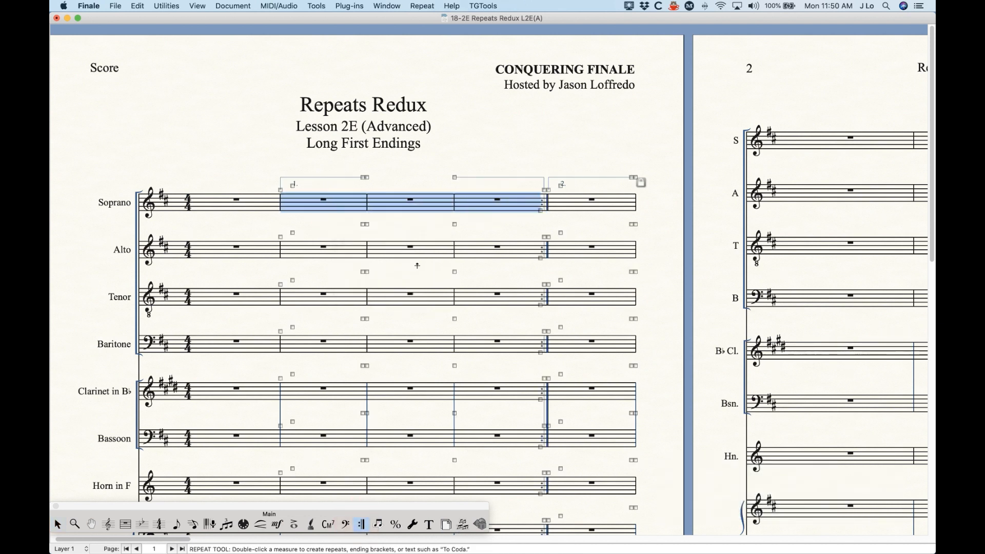
click(58, 524)
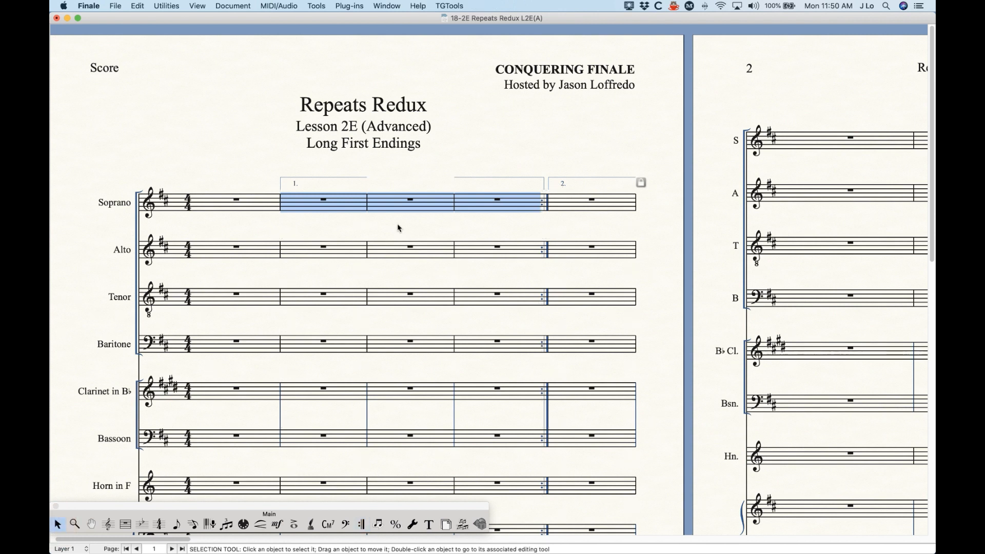
click(387, 173)
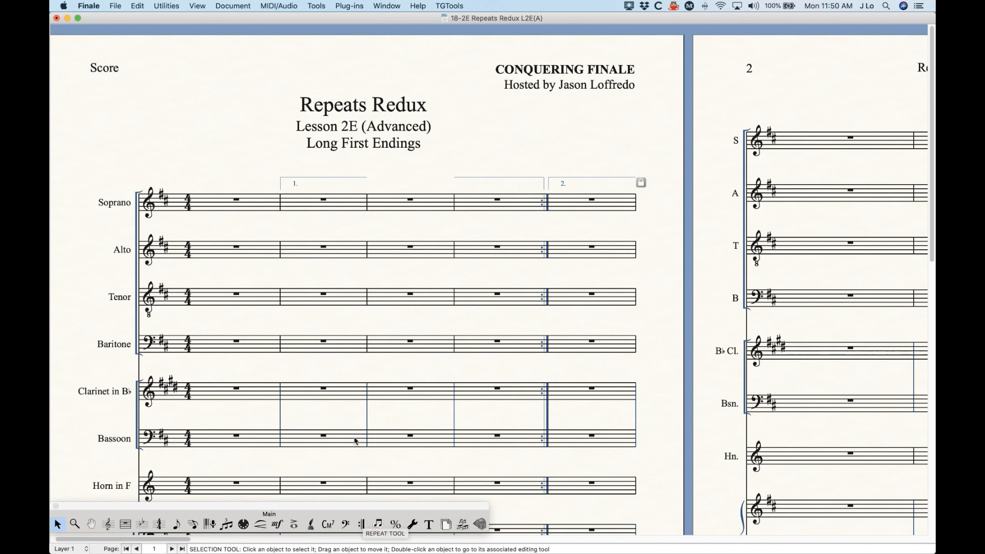
Stretch the first-ending bracket's top line rightward toward measure 4 with the Repeat Tool.
click(361, 524)
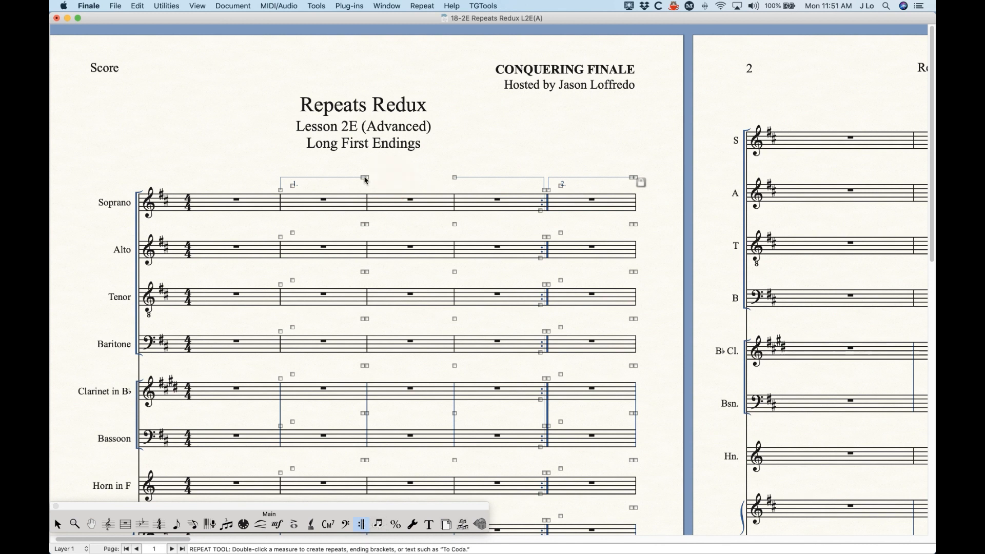
drag(365, 178, 457, 177)
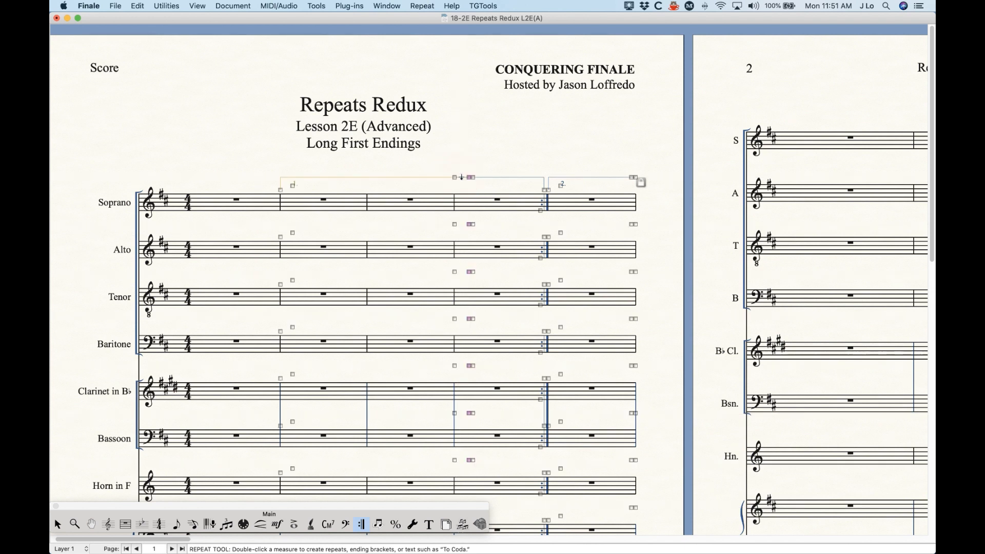
click(58, 524)
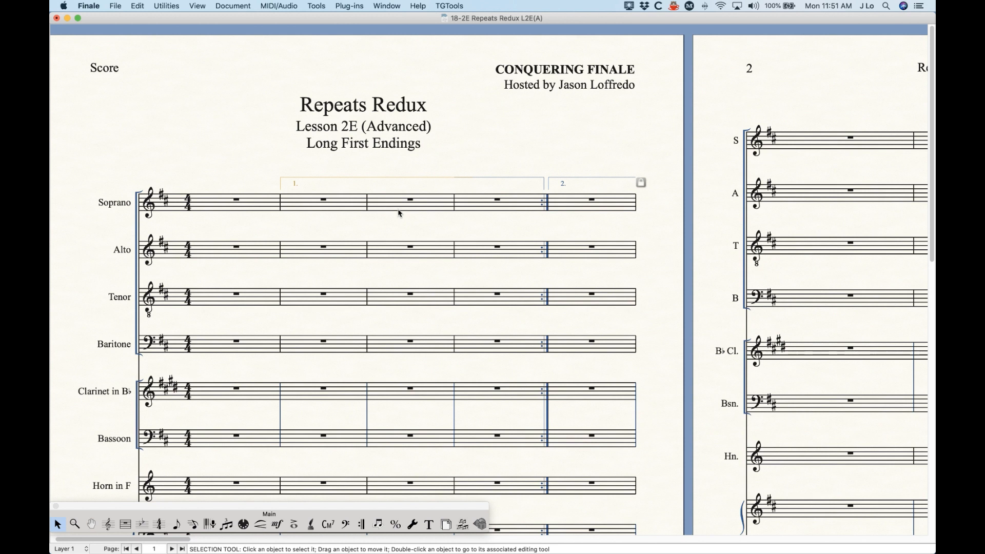
key(alt+super+period)
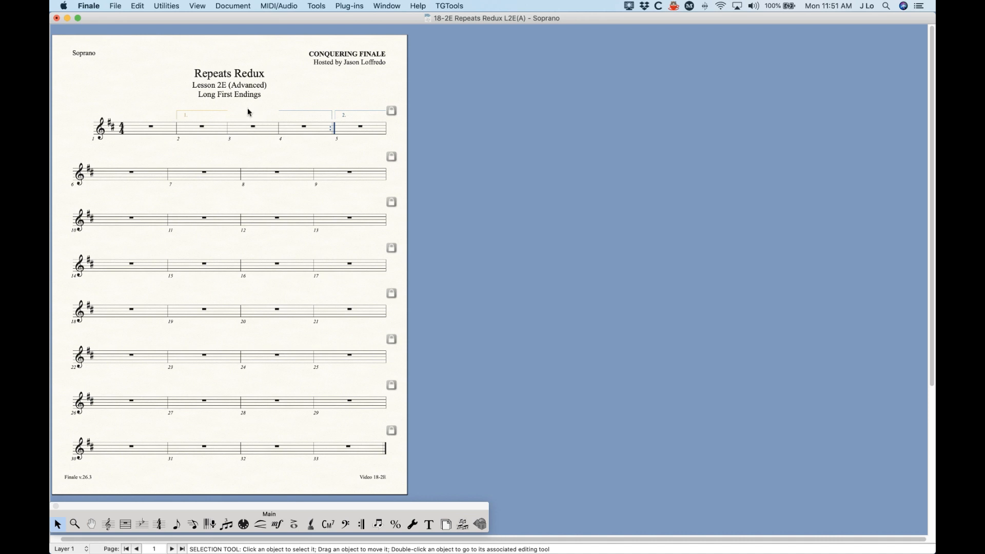
key(alt+super+period)
key(alt+super+period)
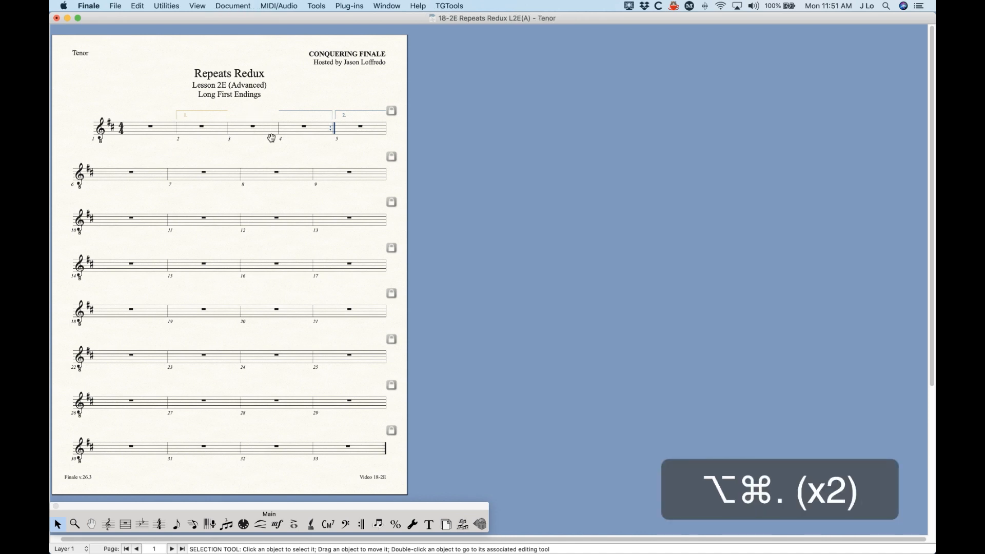
key(alt+super+comma)
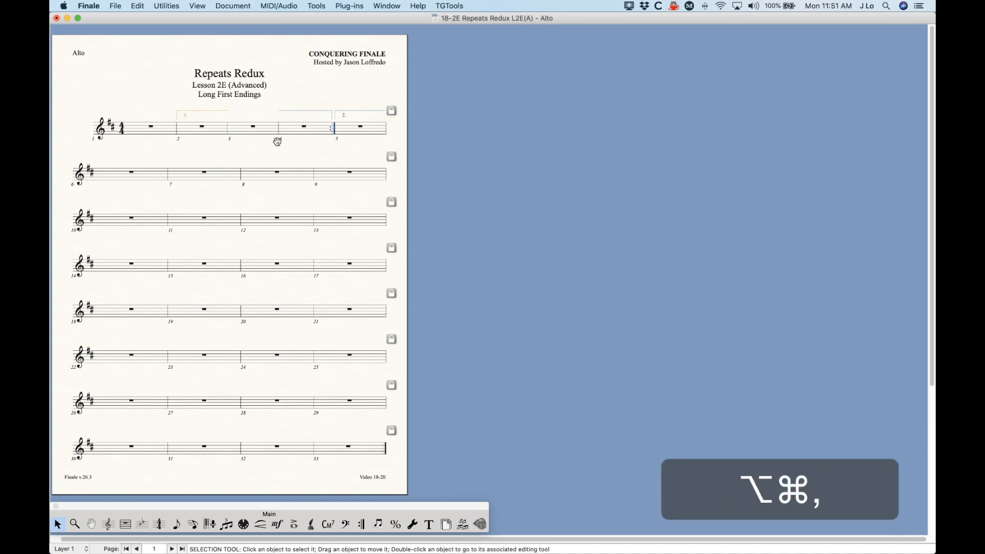
key(alt+super+comma)
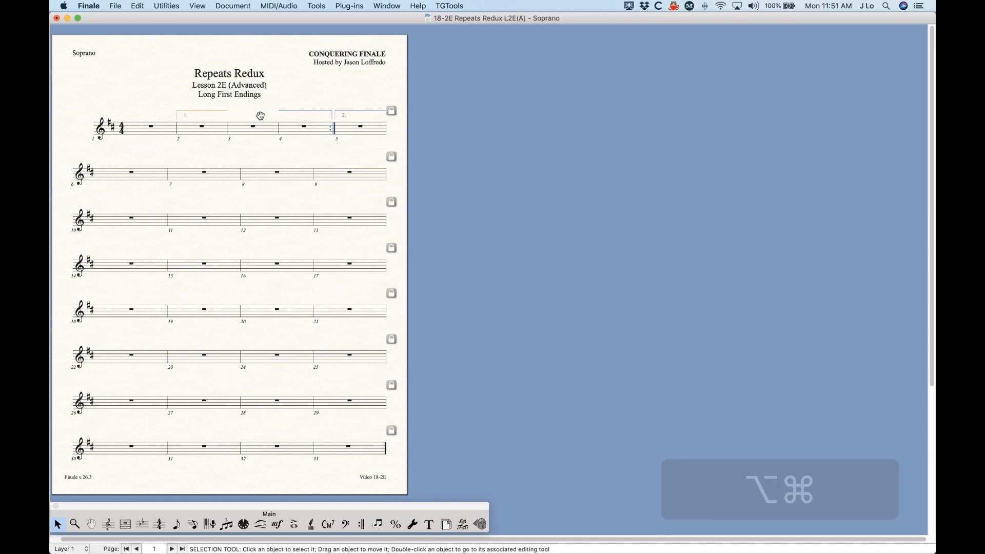
key(alt+super+comma)
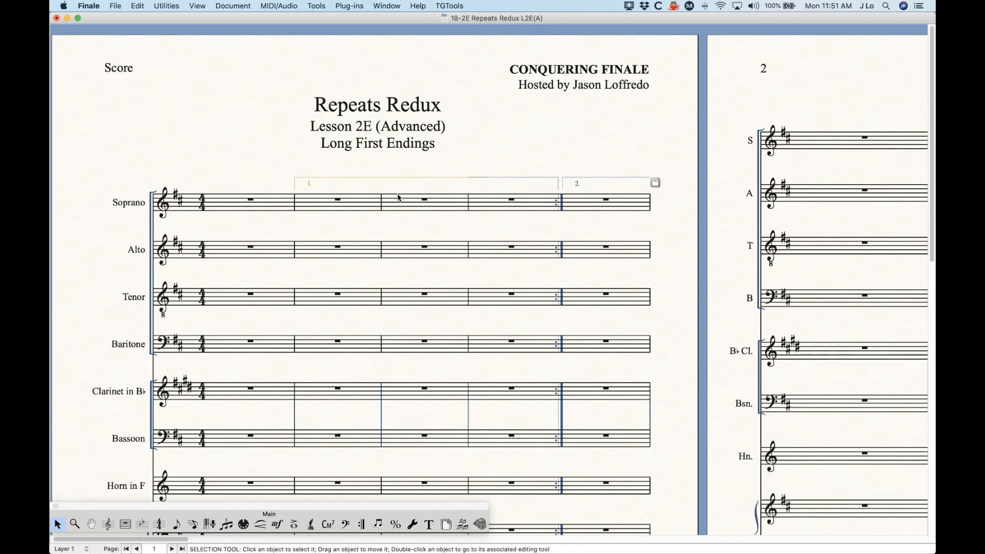
Push measure 3 to the next system, then undo that and the earlier bracket stretch.
click(440, 210)
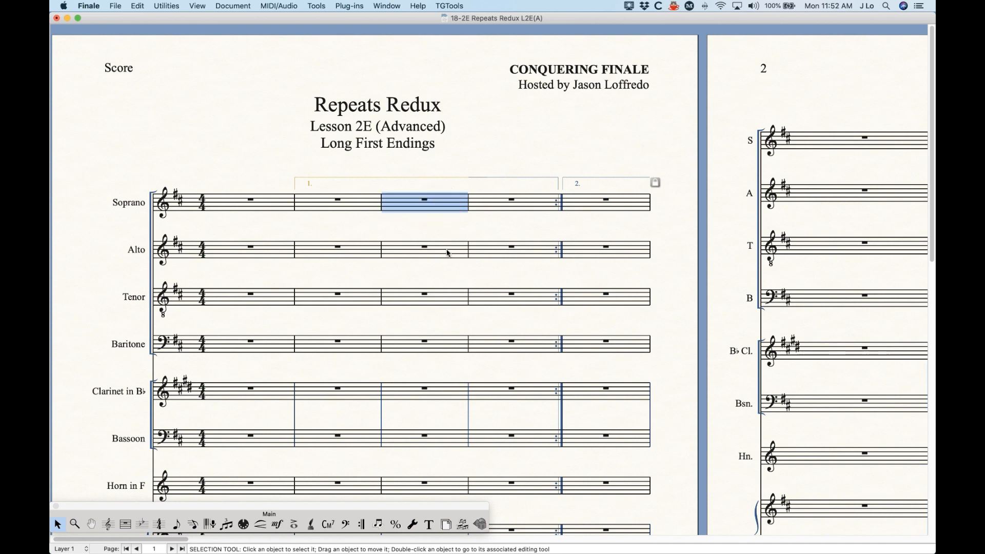
key(Down)
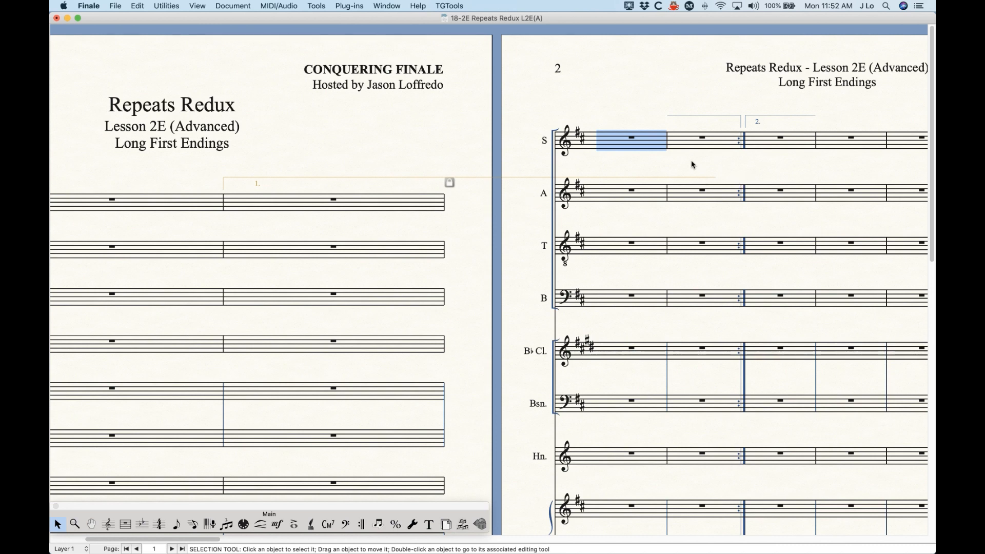
key(super+z)
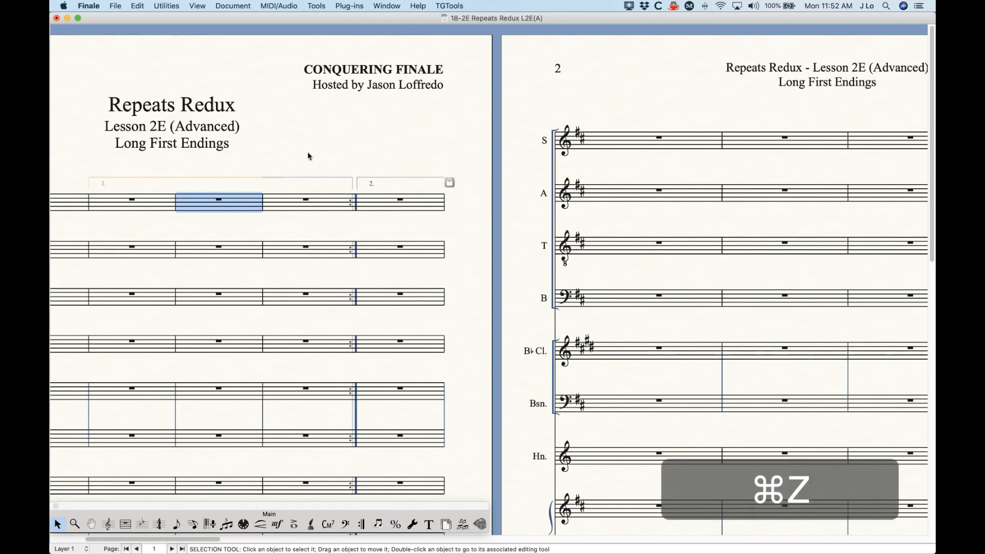
key(super+z)
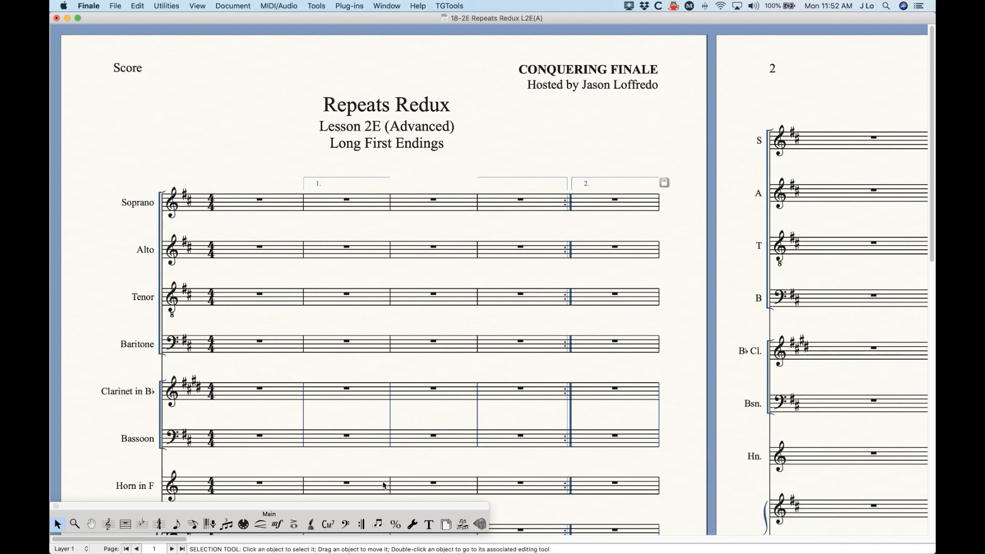
Select measure 3 with the Repeat Tool and start creating a new ending there.
click(361, 524)
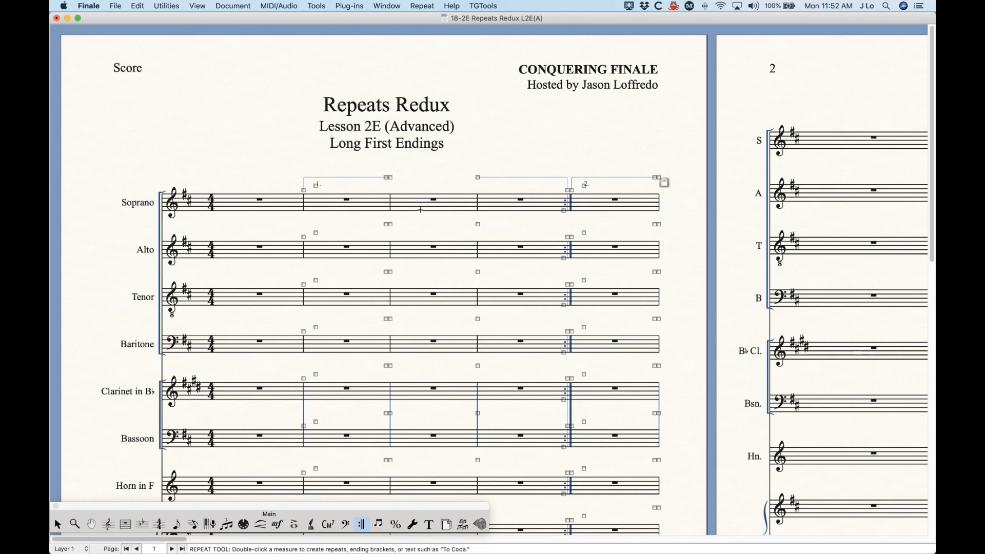
click(437, 209)
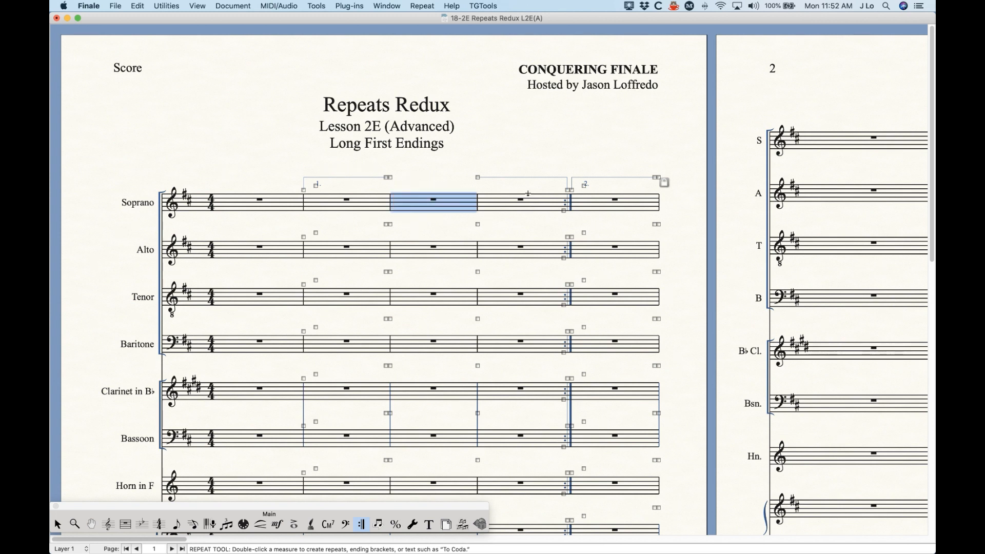
double_click(447, 205)
key(Return)
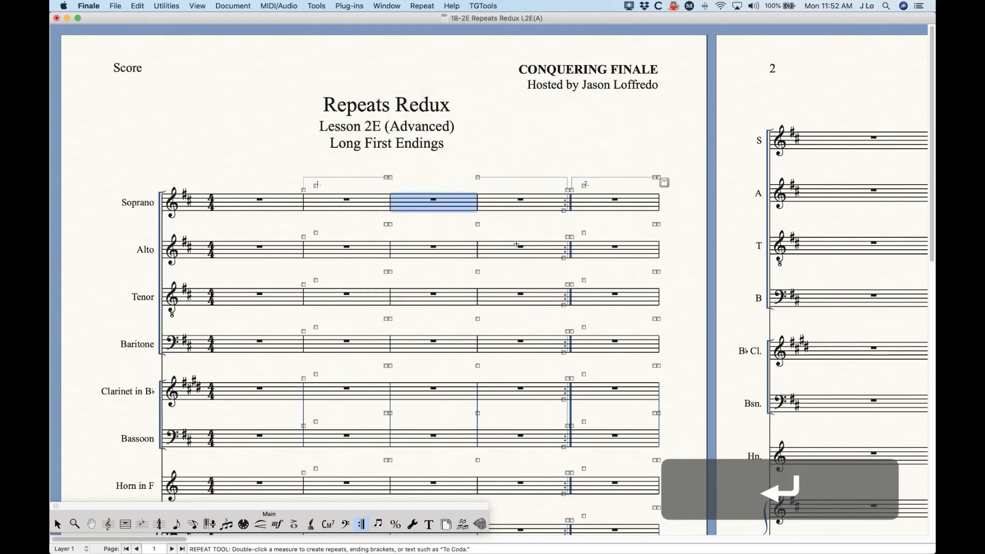
right_click(441, 198)
click(462, 237)
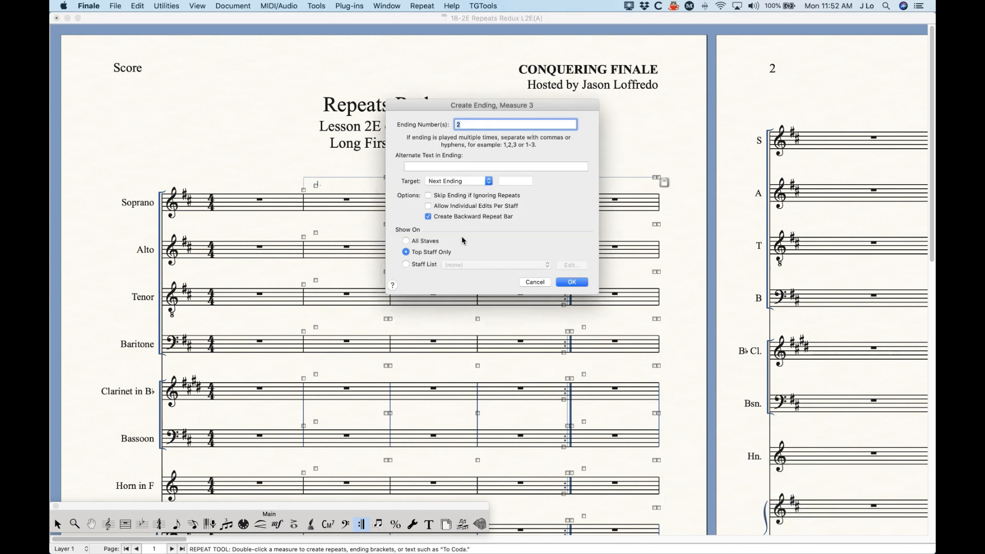
drag(484, 103, 469, 239)
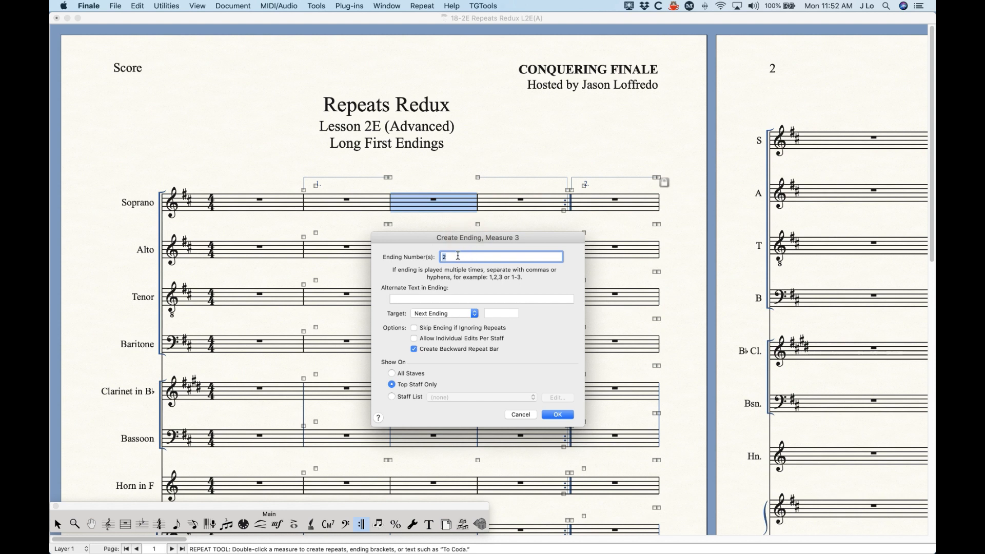
Make the ending unnumbered, set Target to Never Skip Ending, uncheck Create Backward Repeat Bar, and confirm.
key(BackSpace)
click(404, 300)
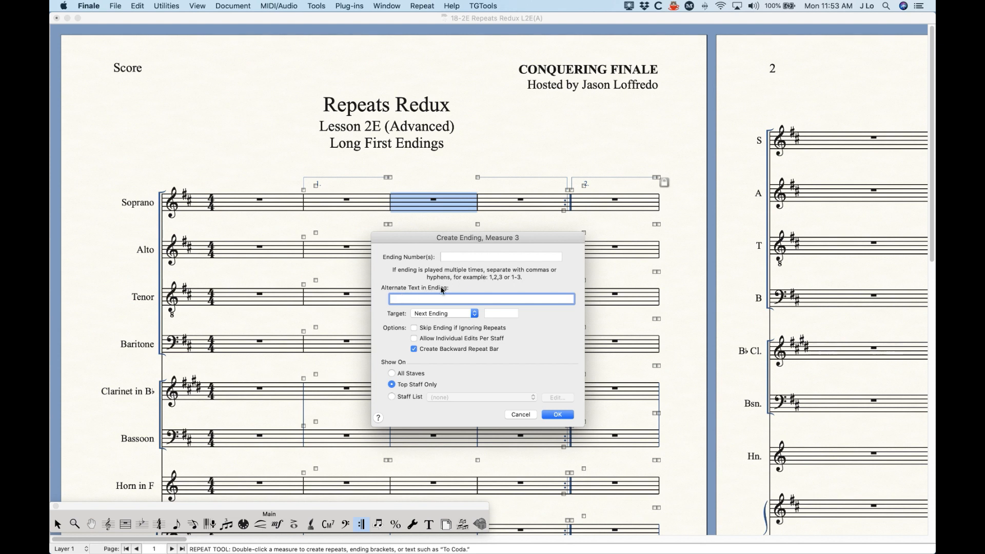
click(431, 318)
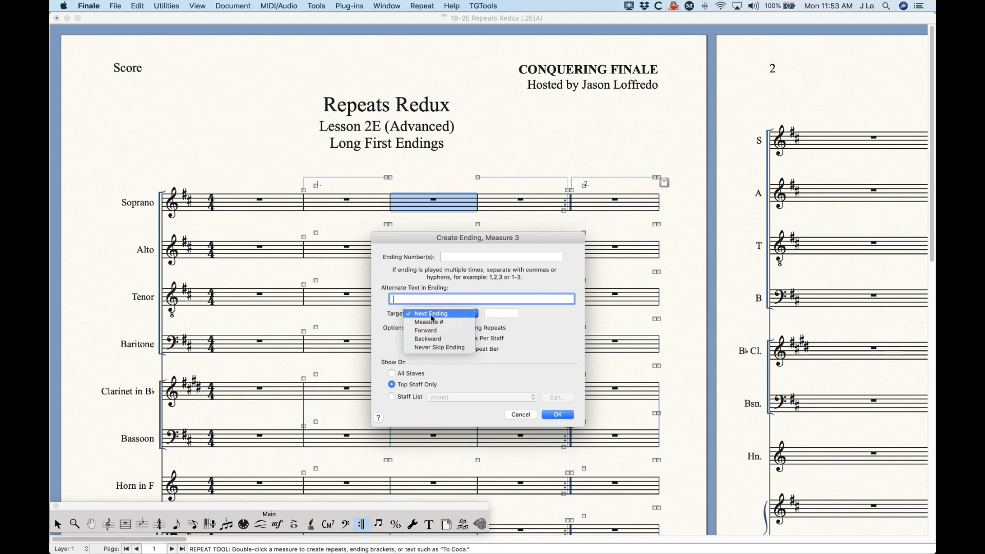
click(436, 349)
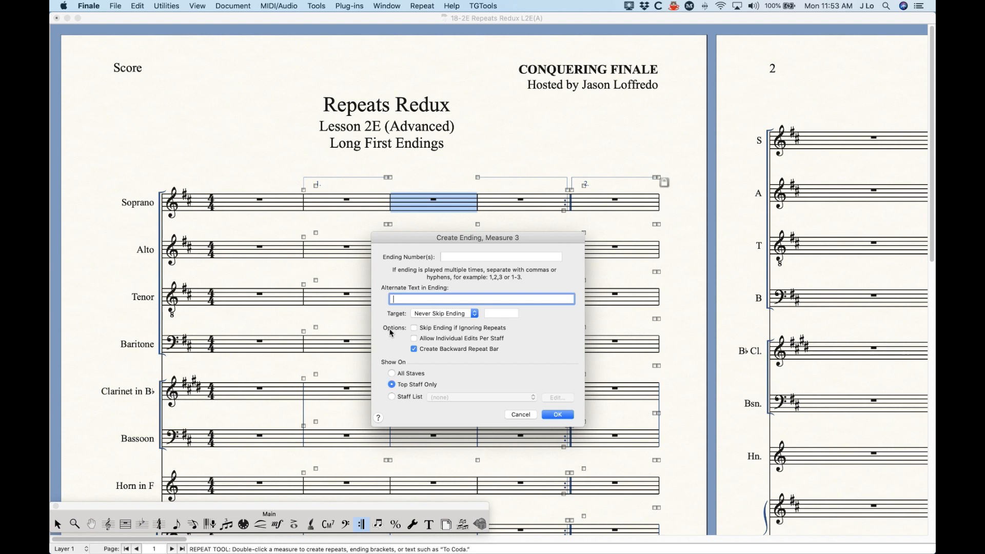
click(441, 350)
click(556, 416)
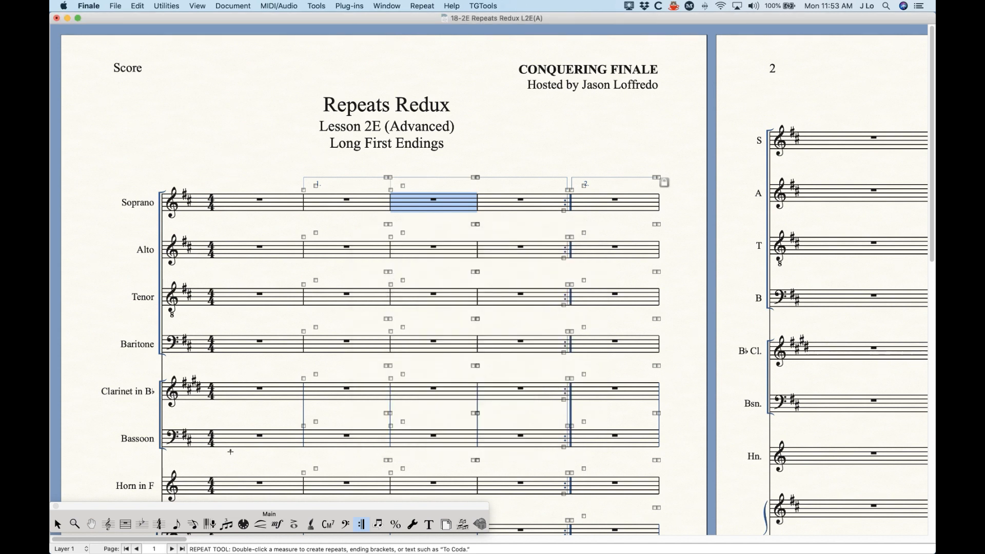
click(57, 524)
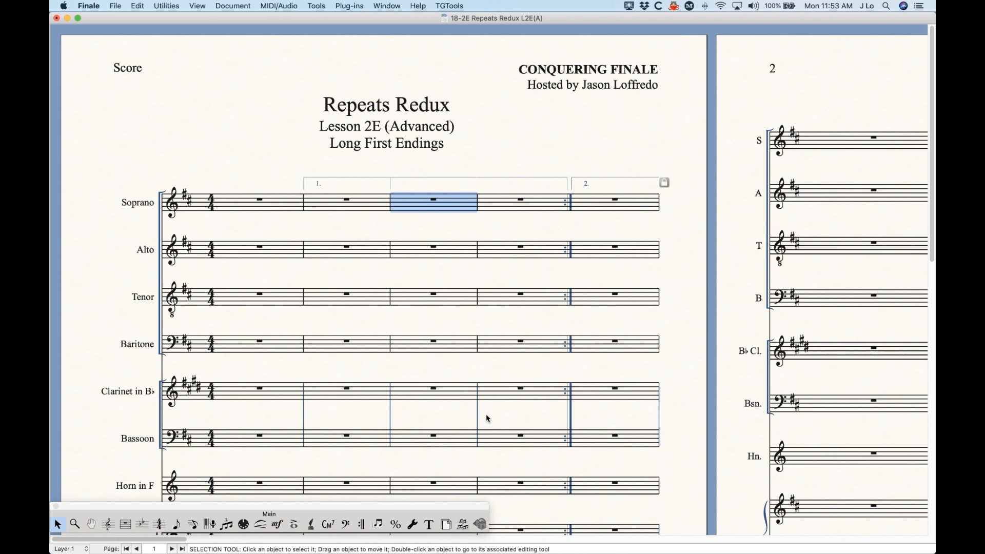
Zoom in and drag the ending hook at the measure-3 barline upward.
key(super+equal)
key(super+equal)
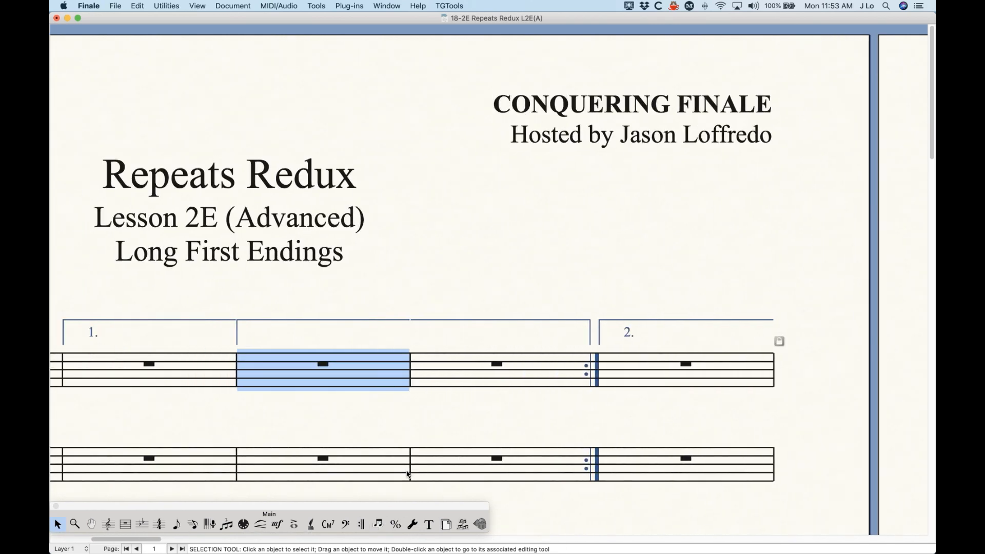
click(361, 524)
click(236, 346)
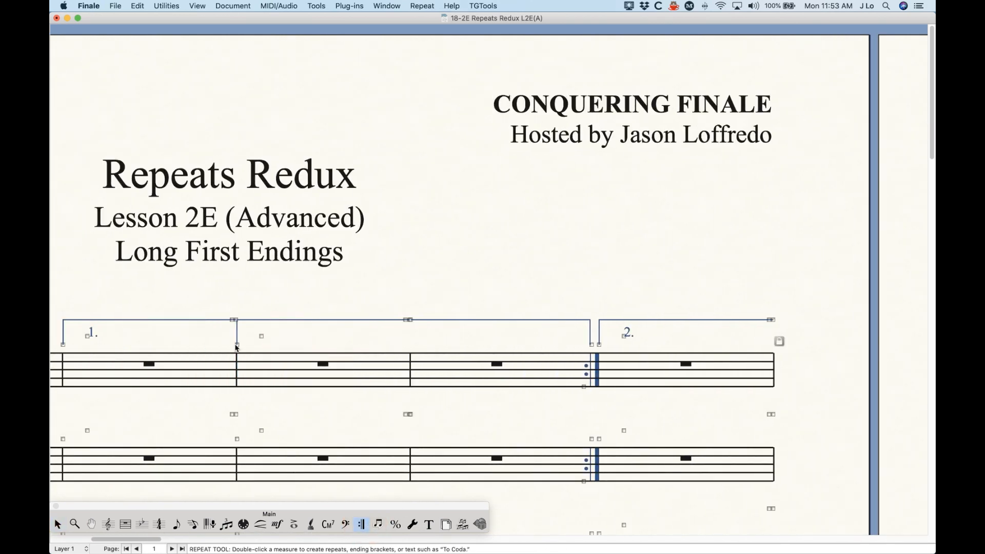
drag(233, 348, 238, 324)
Nudge the measure-3 ending hook up once more and return to the Selection Tool.
key(Up)
key(Up)
click(57, 523)
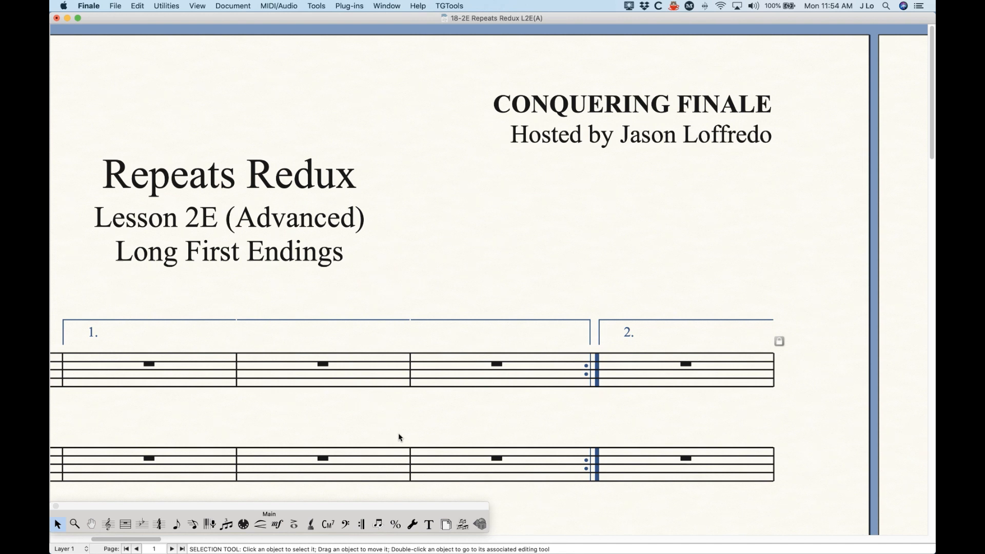
scroll(399, 434, left, 2)
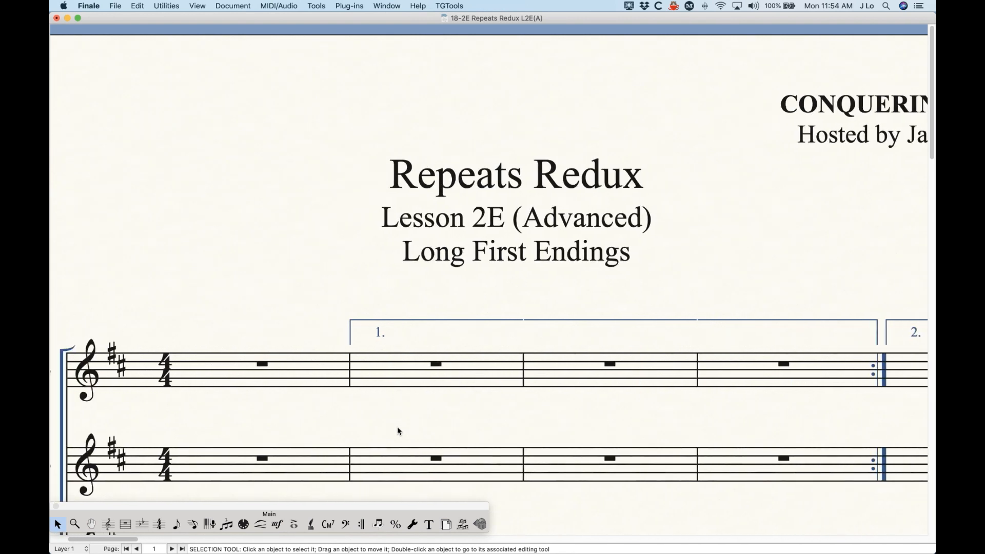
Zoom in closely on the "1." start of the first-ending bracket at measure 2.
key(super+equal)
key(super+equal)
key(super+equal)
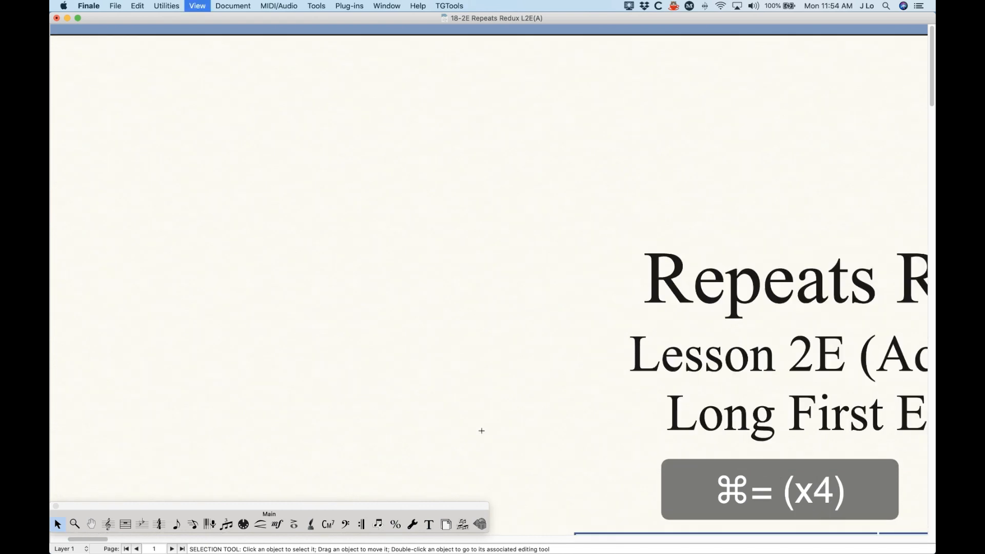
key(super+equal)
scroll(482, 433, down, 10)
scroll(483, 433, right, 4)
scroll(482, 434, right, 6)
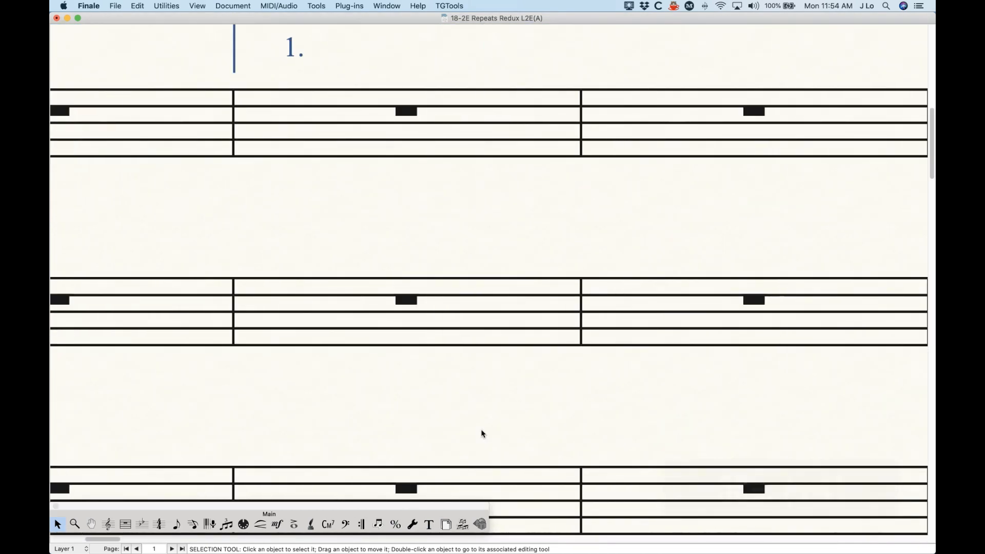
scroll(482, 434, up, 3)
key(super+equal)
key(super+equal)
key(super+equal)
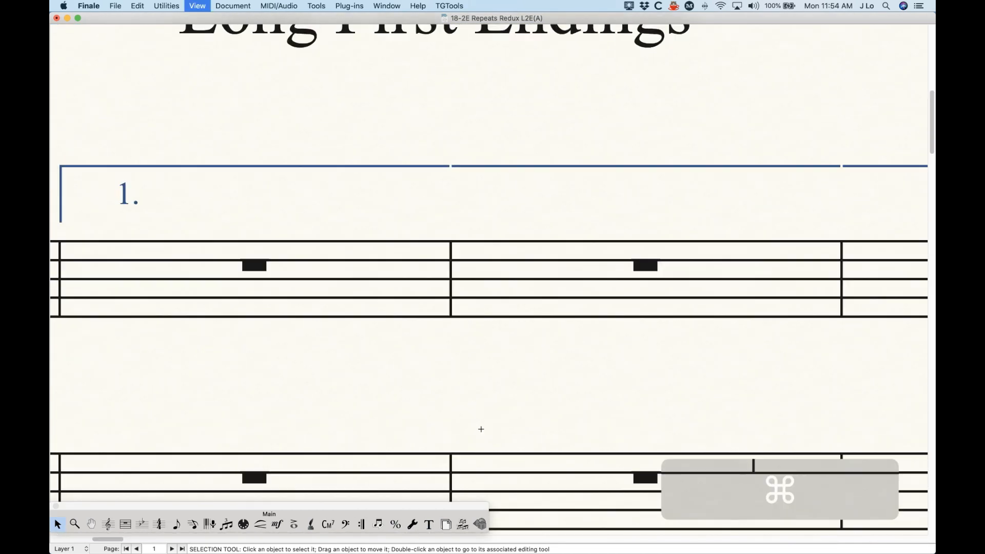
scroll(481, 433, right, 1)
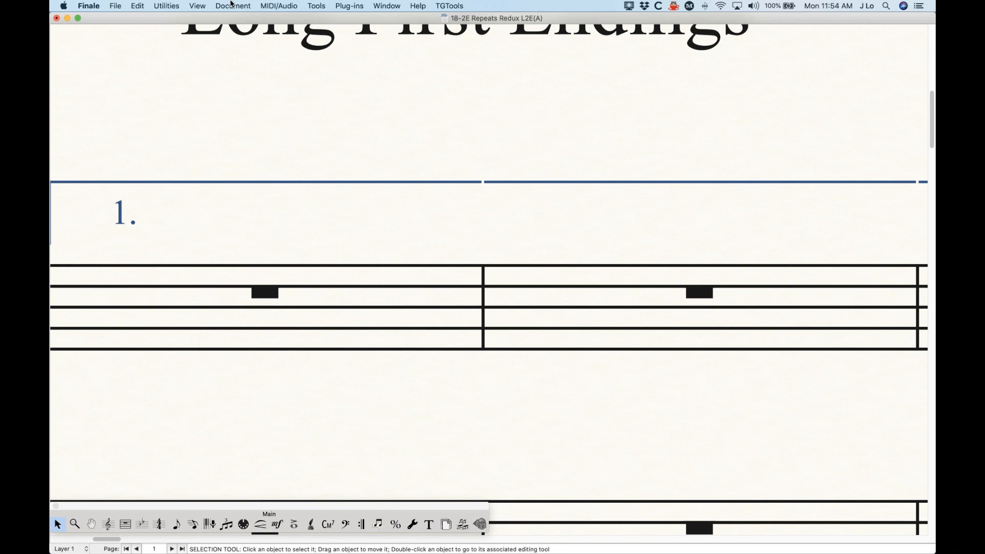
Set Repeat Endings 'Inset for Start of Bracket' to -.007 in Document Options > Repeats.
click(231, 5)
click(240, 224)
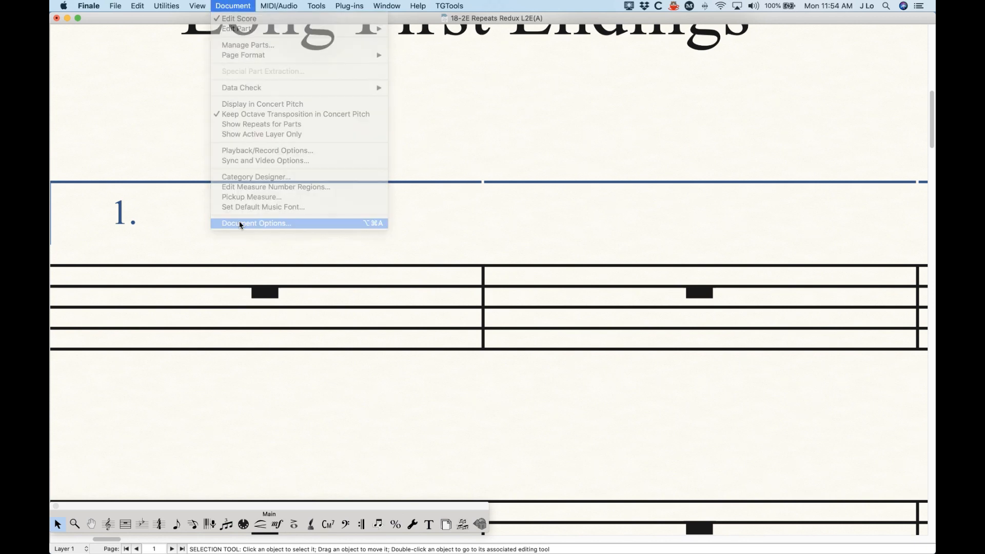
drag(475, 81, 277, 161)
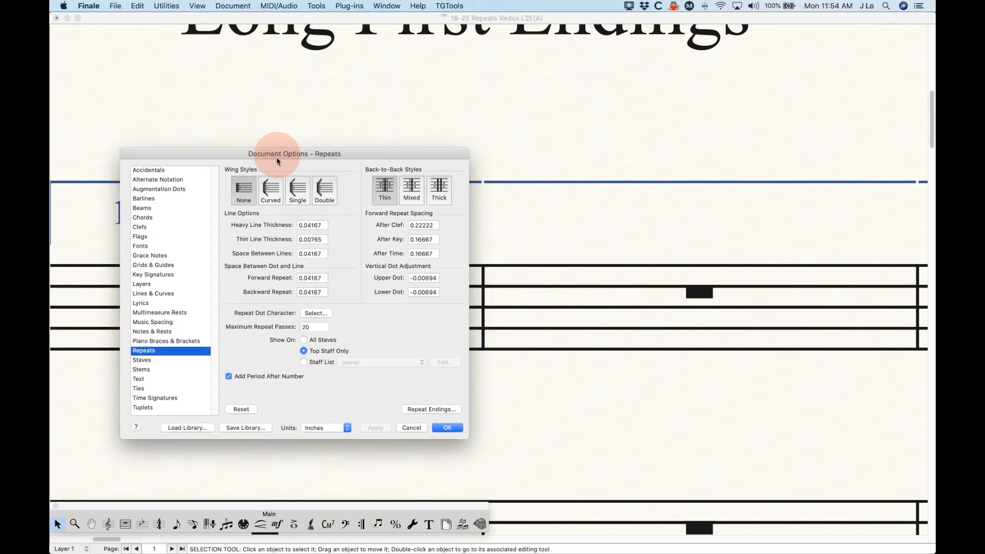
click(418, 410)
drag(502, 105, 378, 196)
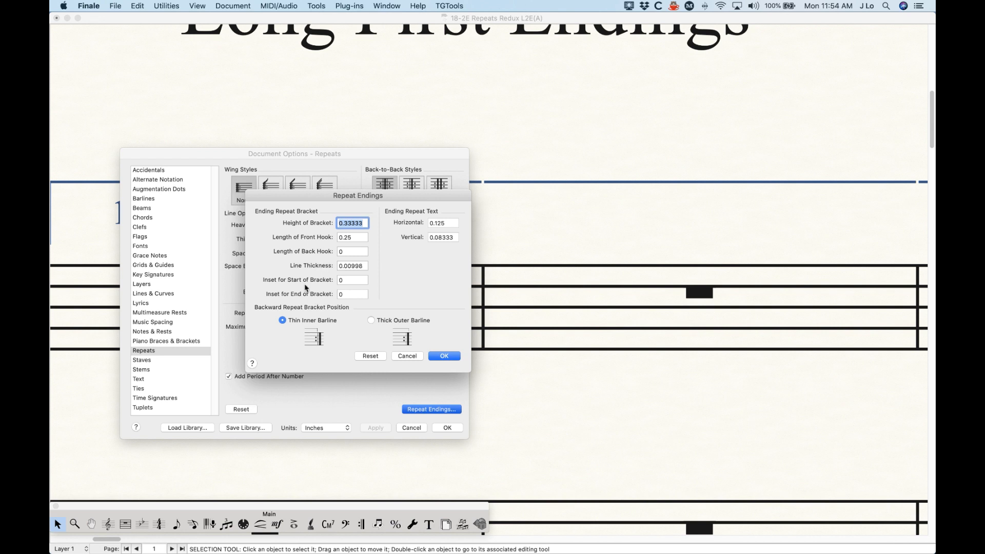
click(353, 281)
double_click(354, 282)
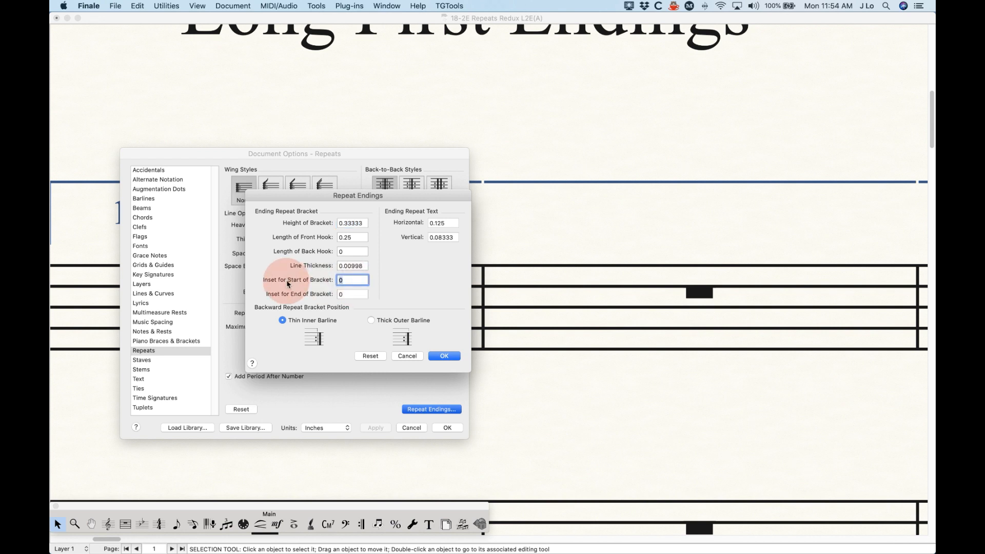
text(-.007)
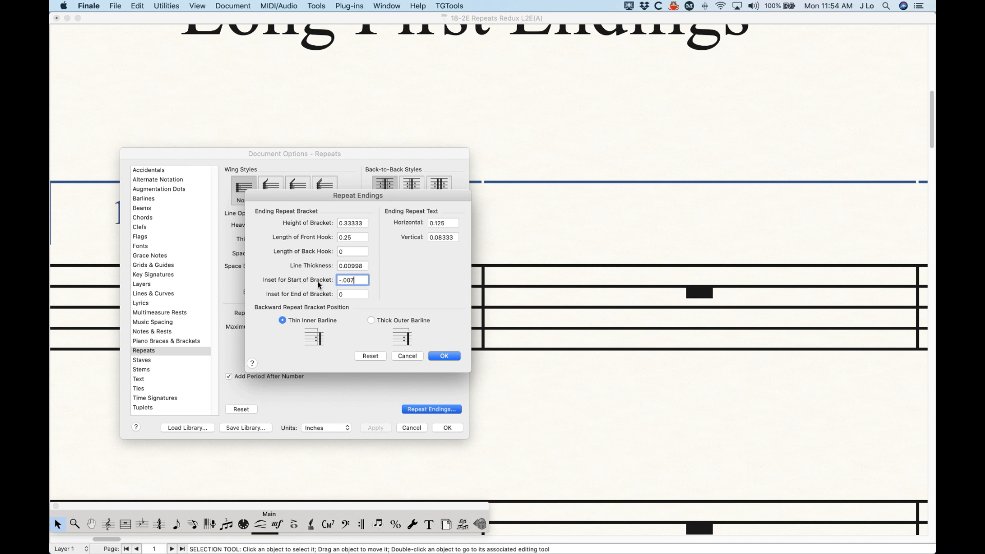
click(444, 356)
drag(420, 152, 399, 243)
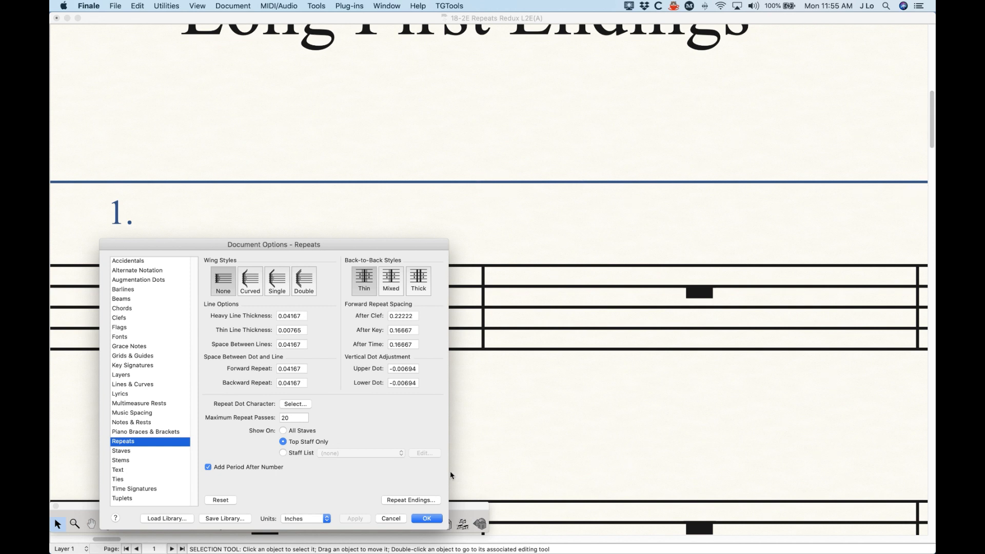
click(426, 518)
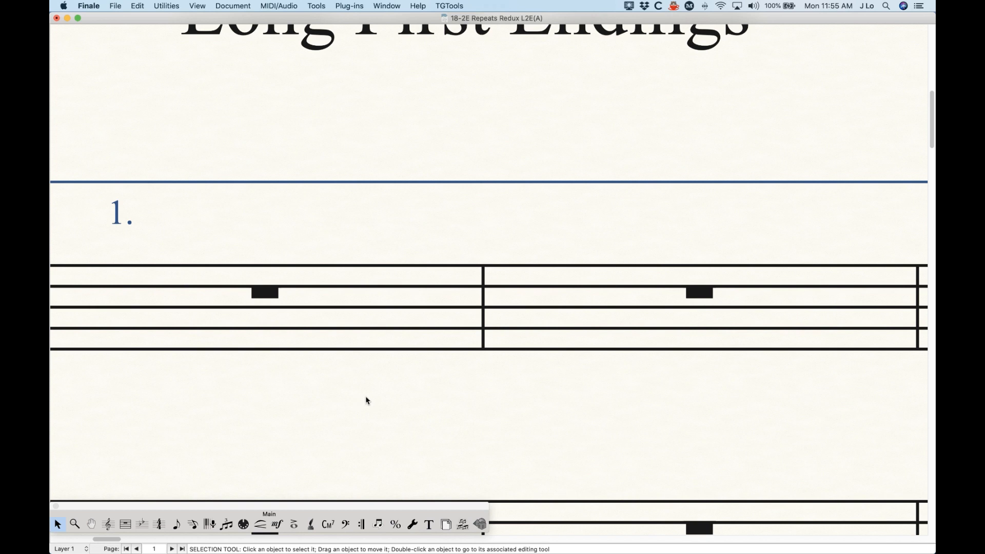
Zoom out and scroll to the top-left to view all of page 1 with both endings.
scroll(372, 365, left, 5)
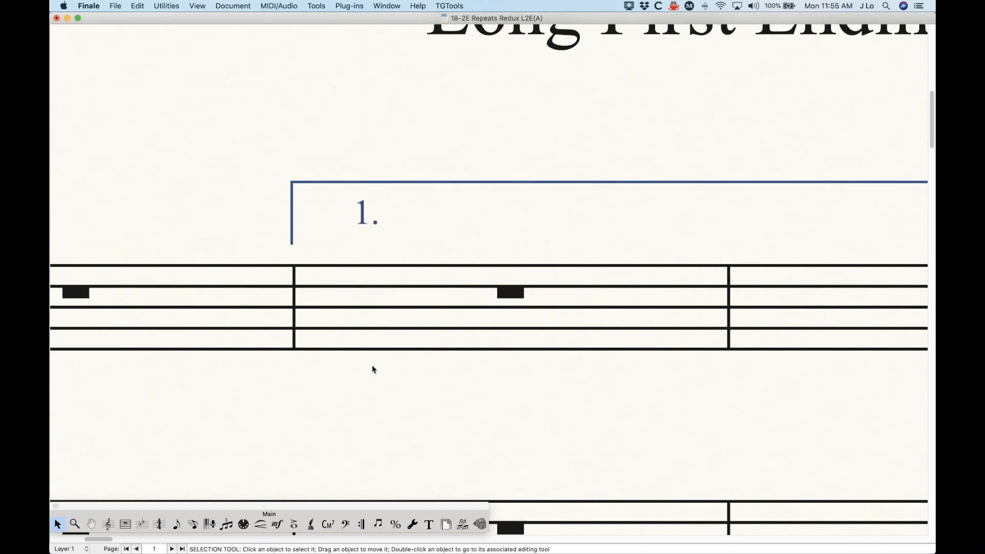
scroll(372, 369, left, 1)
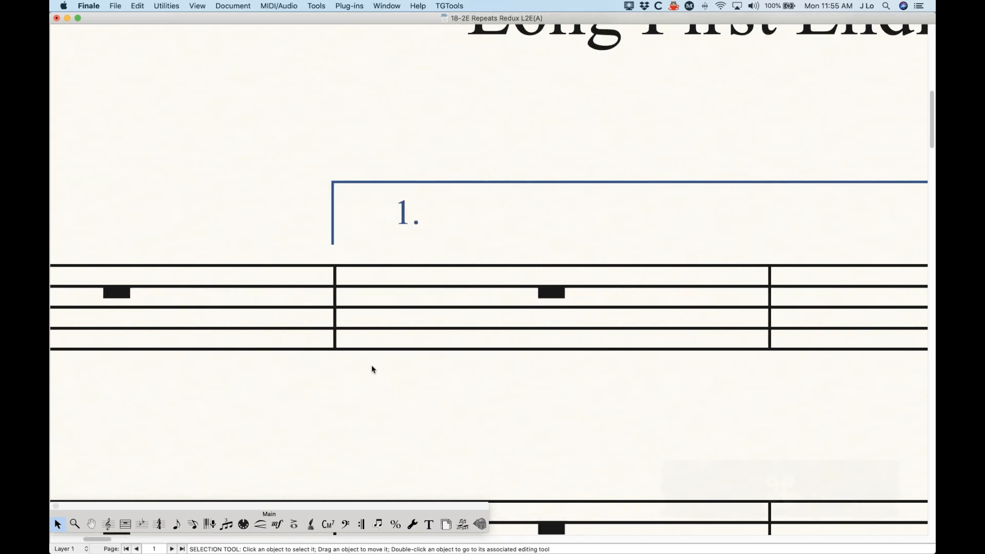
key(super+equal)
key(super)
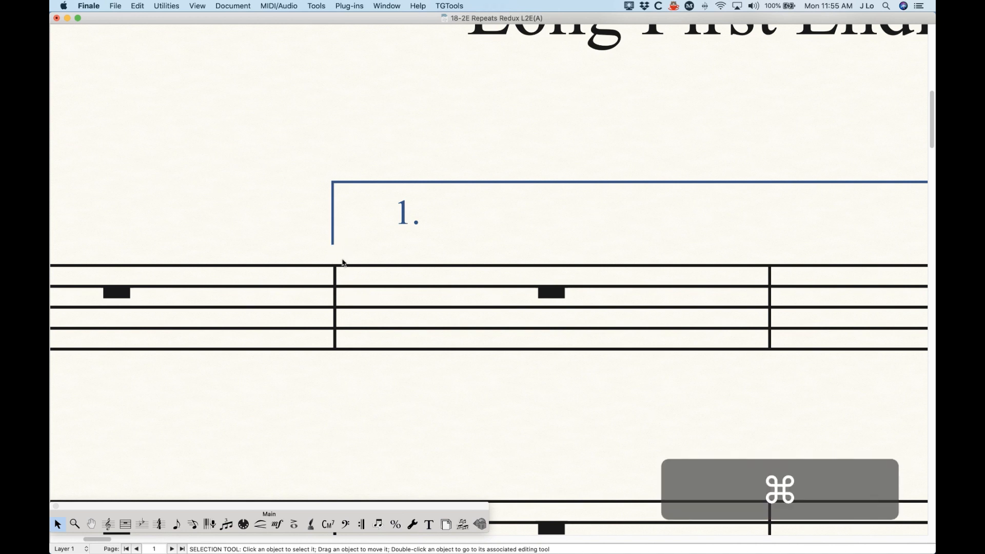
key(super+minus)
key(super+minus)
key(super+minus)
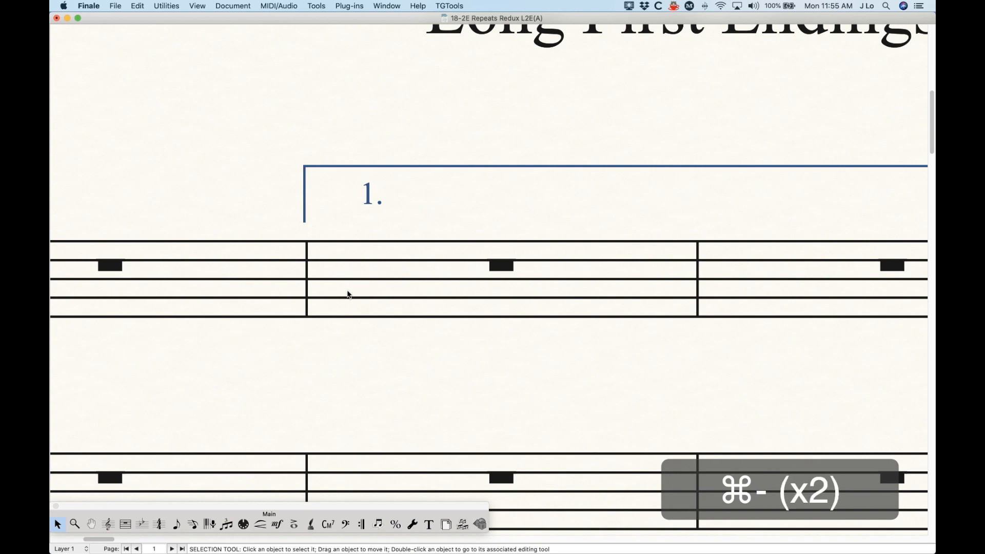
key(super+minus)
key(super+minus)
key(super+minus)
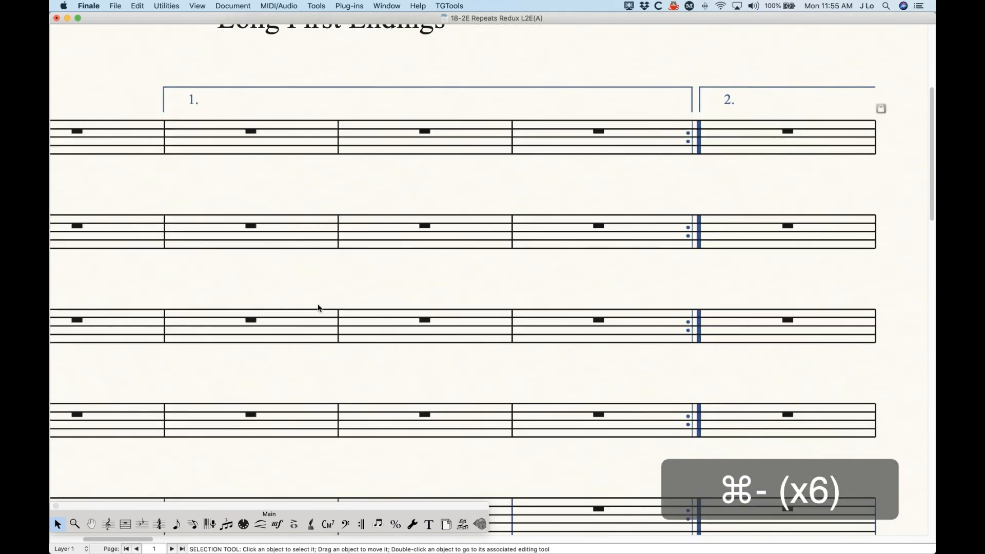
key(super+minus)
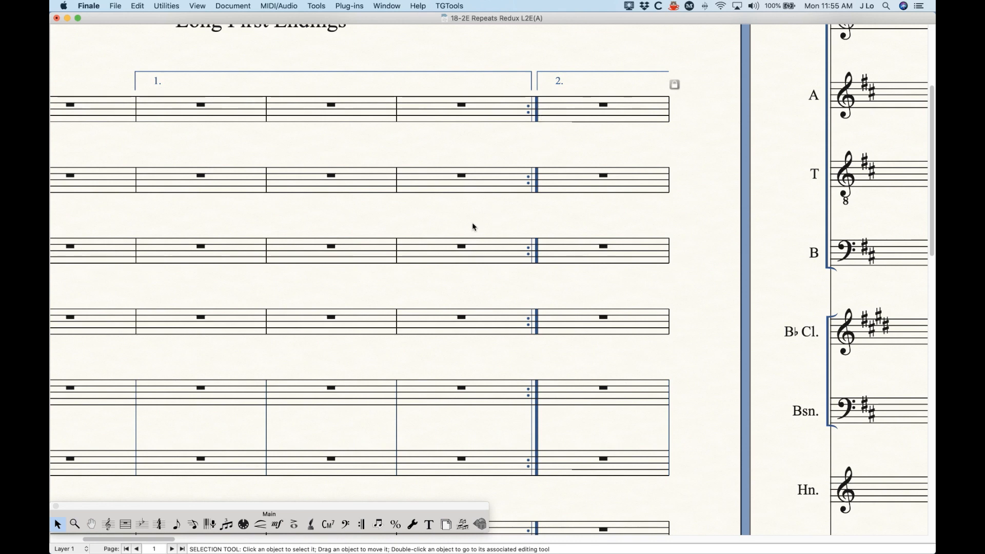
key(super+minus)
key(super+minus)
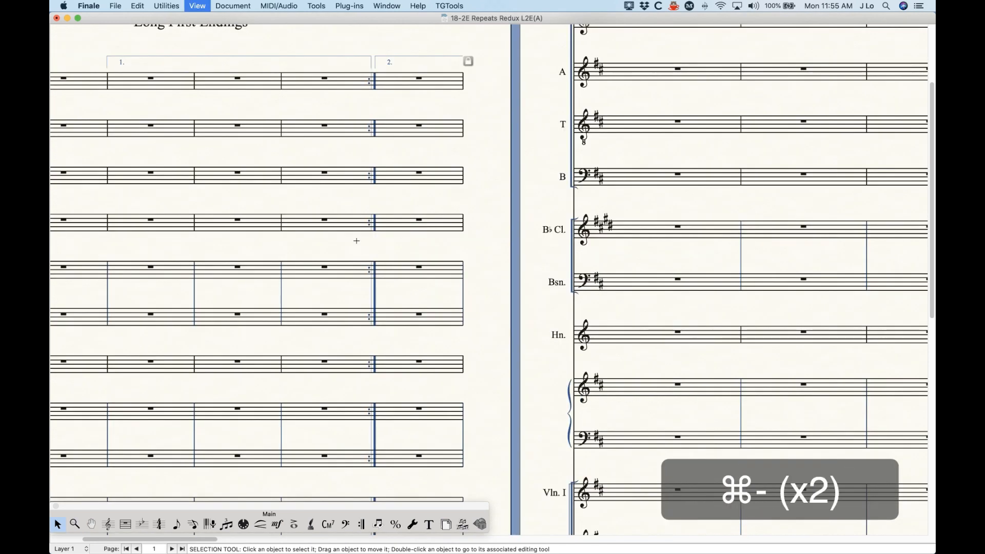
scroll(356, 246, up, 4)
scroll(438, 216, left, 5)
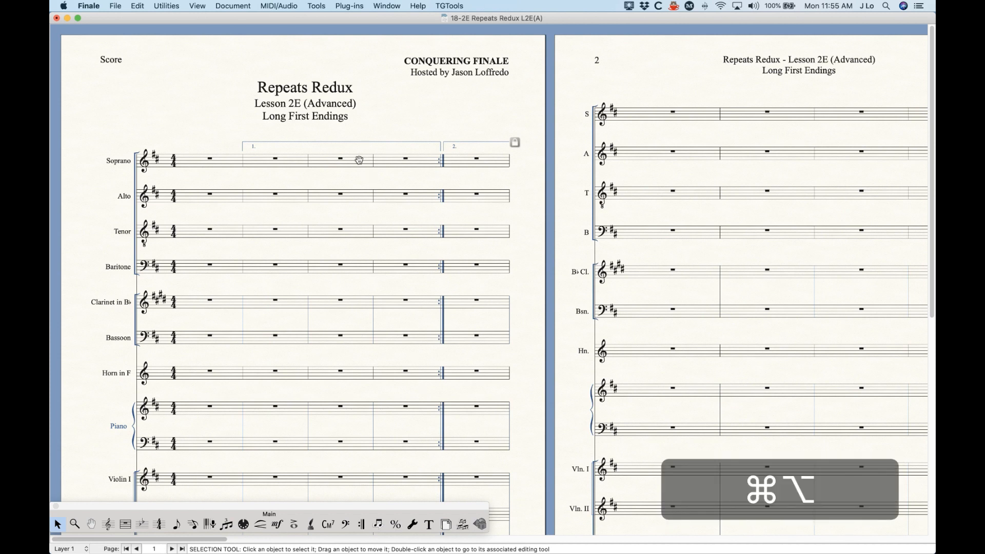
Cycle through the Soprano and Tenor linked parts to the Baritone part.
key(alt+super+period)
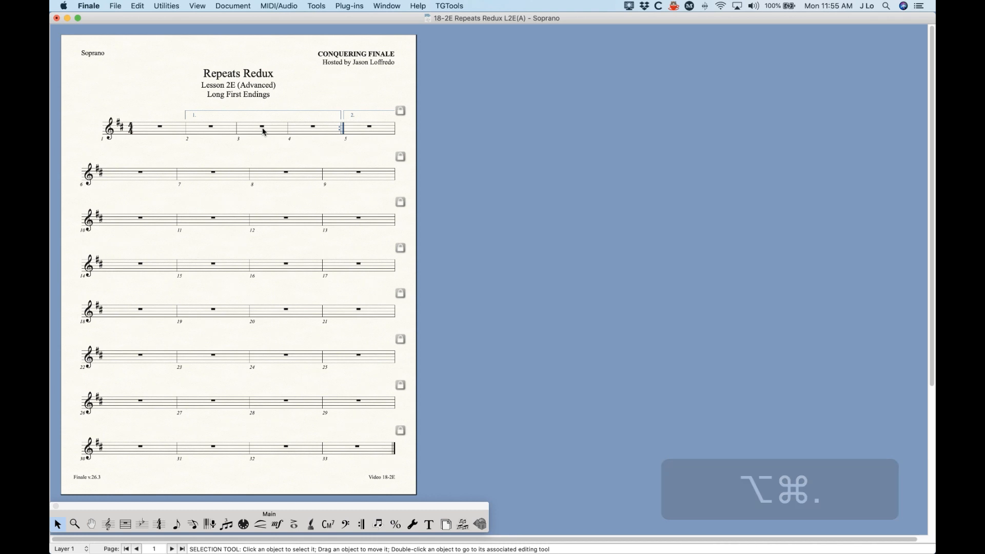
key(alt+super+period)
key(alt+super+period)
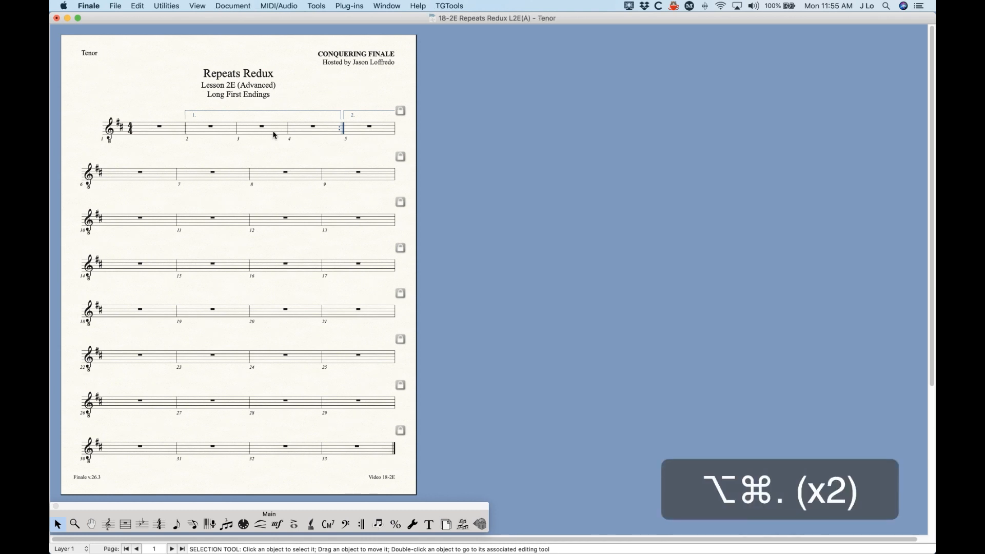
key(alt+super+period)
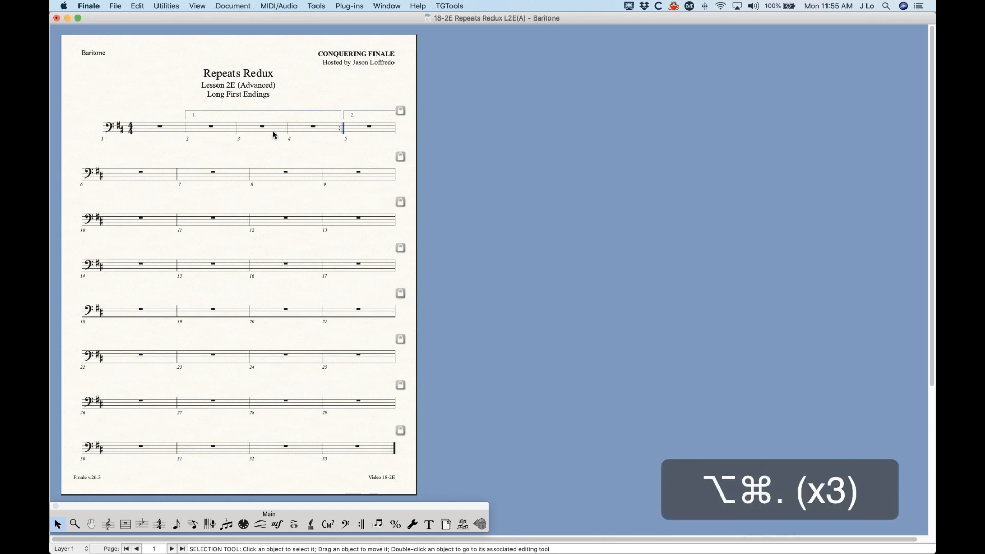
Push Baritone measure 4 to the next system, then undo to keep the original layout.
click(323, 133)
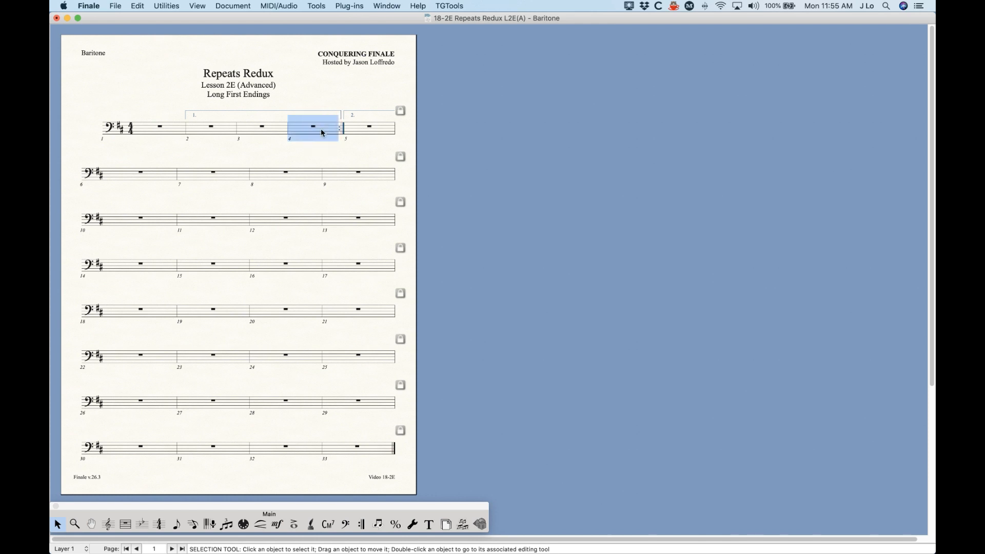
key(Down)
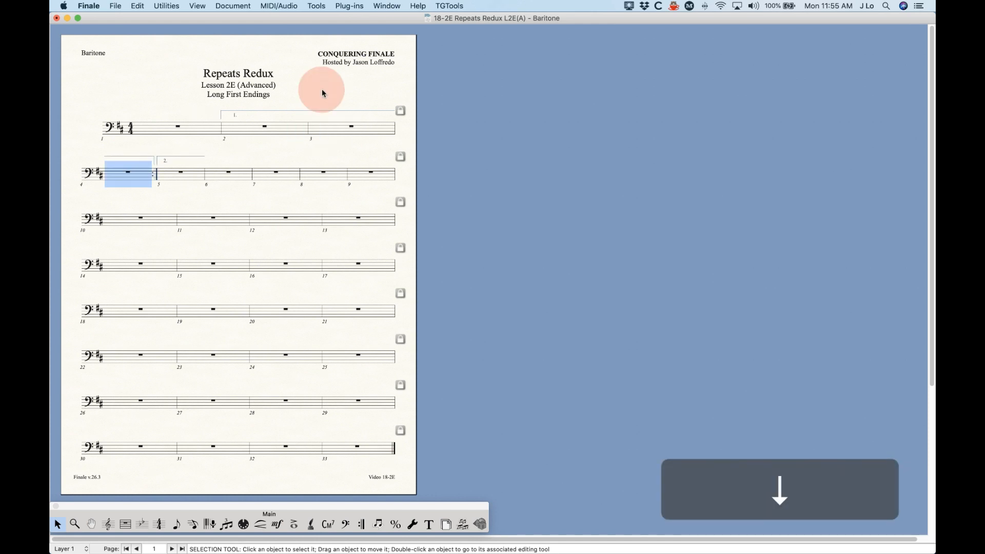
click(355, 156)
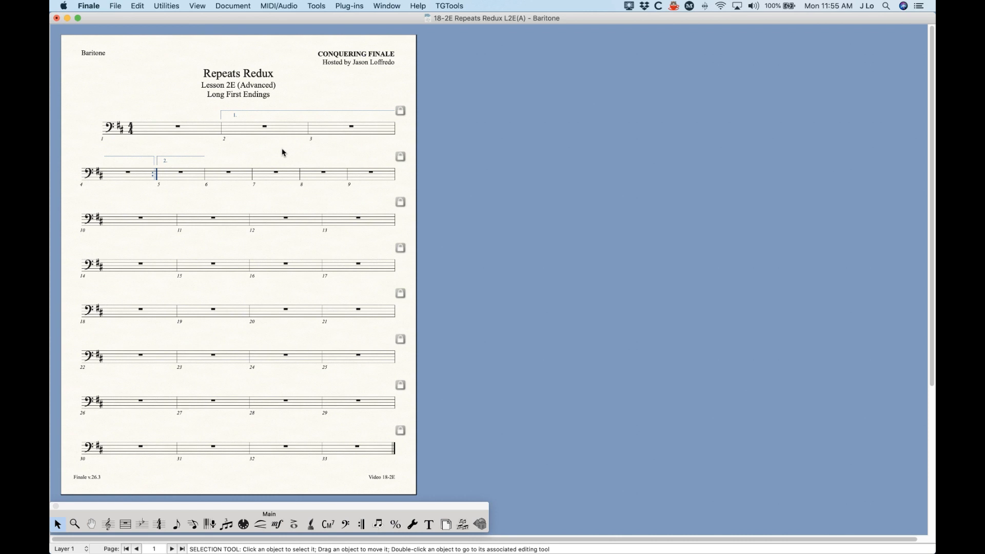
key(ctrl+z)
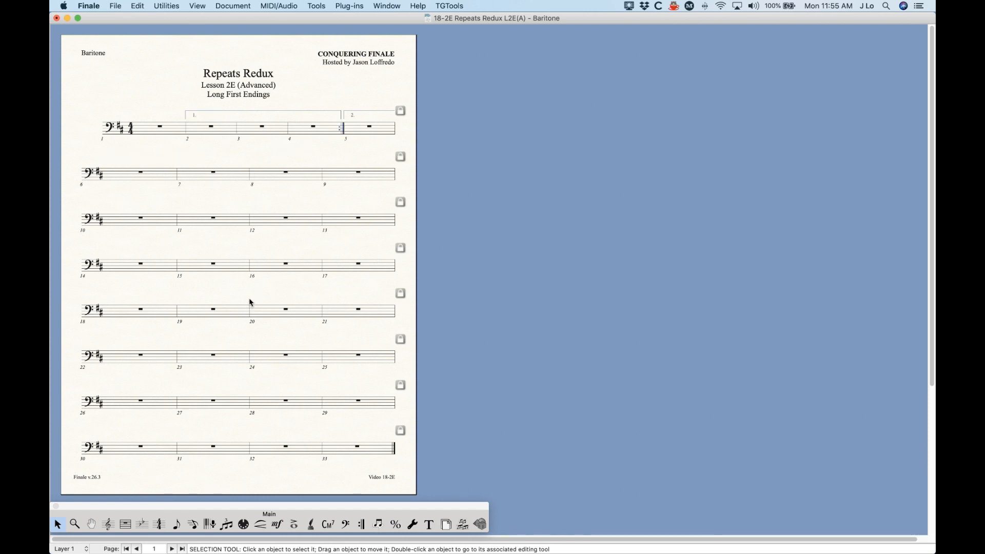
Step back through the linked parts past Soprano to the full Score.
key(ctrl+alt)
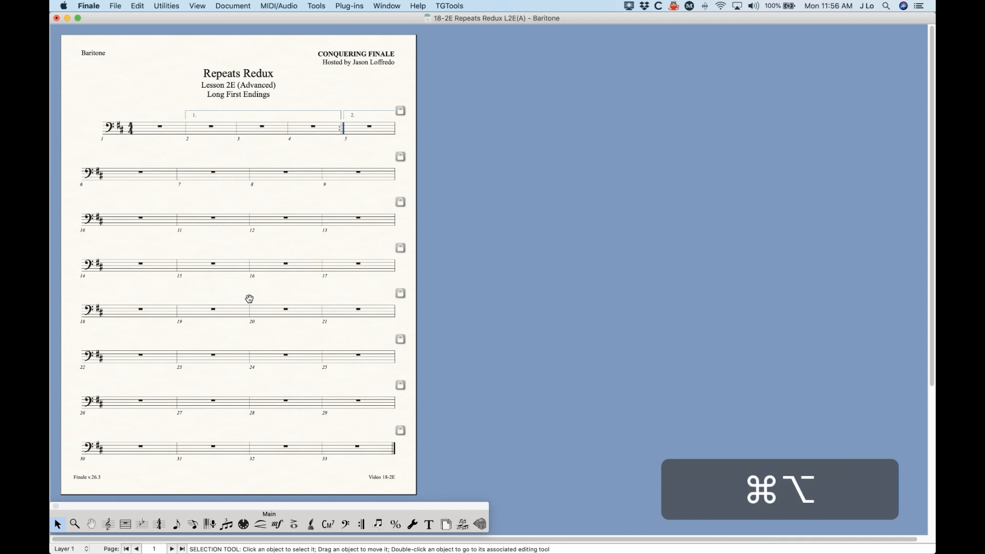
key(ctrl+alt+period)
key(super+alt+comma)
key(super+alt+comma)
key(super+alt+comma)
key(super+alt+comma)
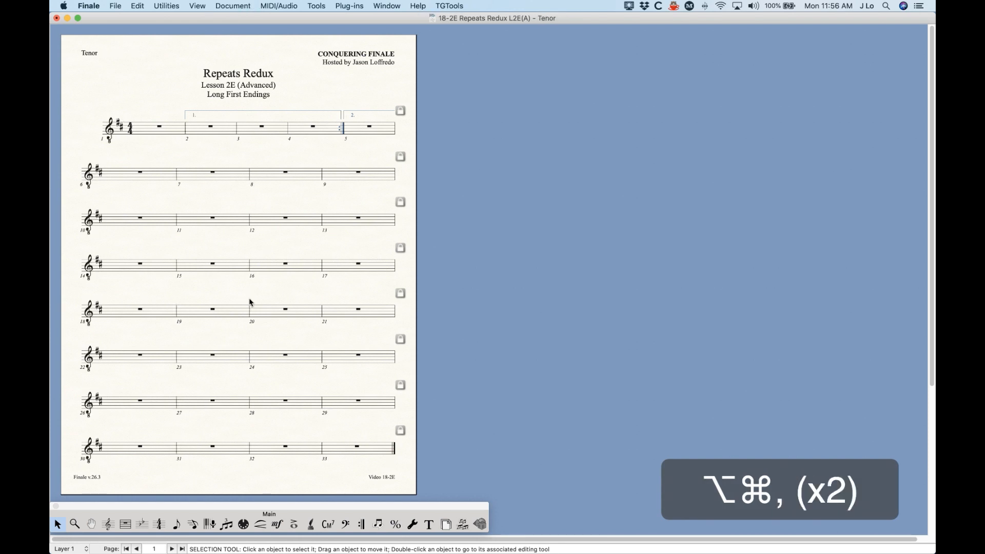
key(super+alt+comma)
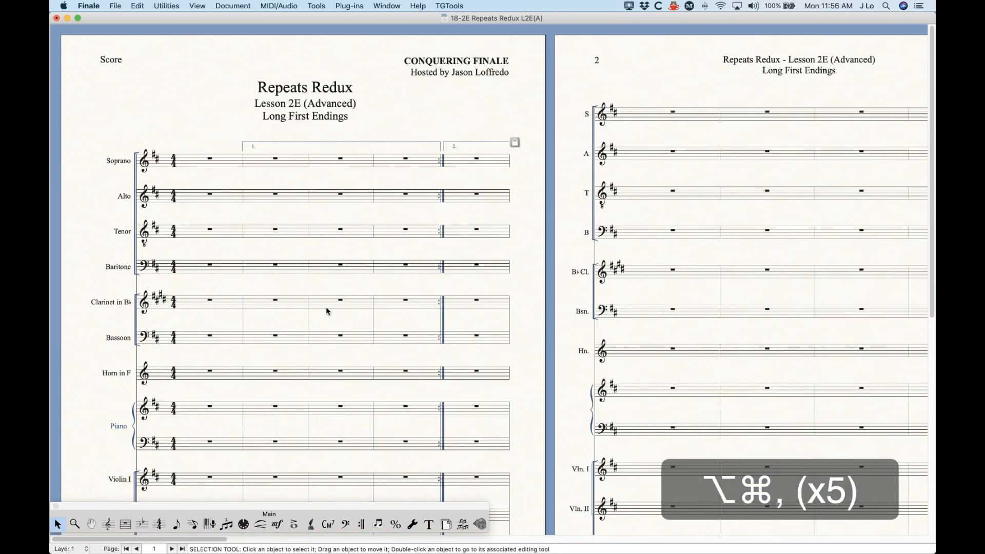